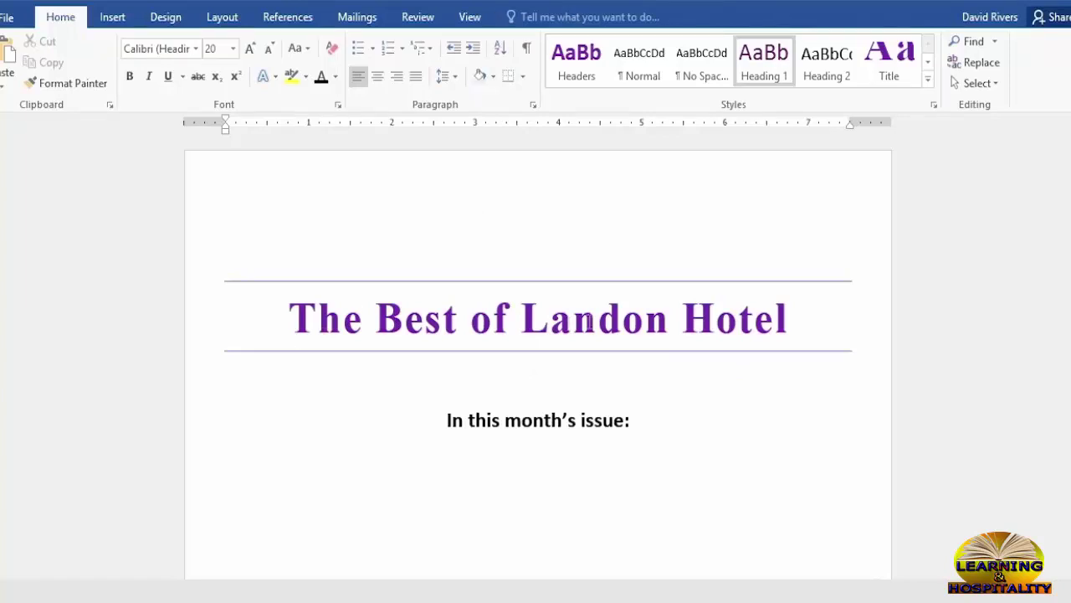
Step: Check which styles are applied to the newsletter title and to the West End, London and Latin Quarter, Paris headings
left_click(595, 333)
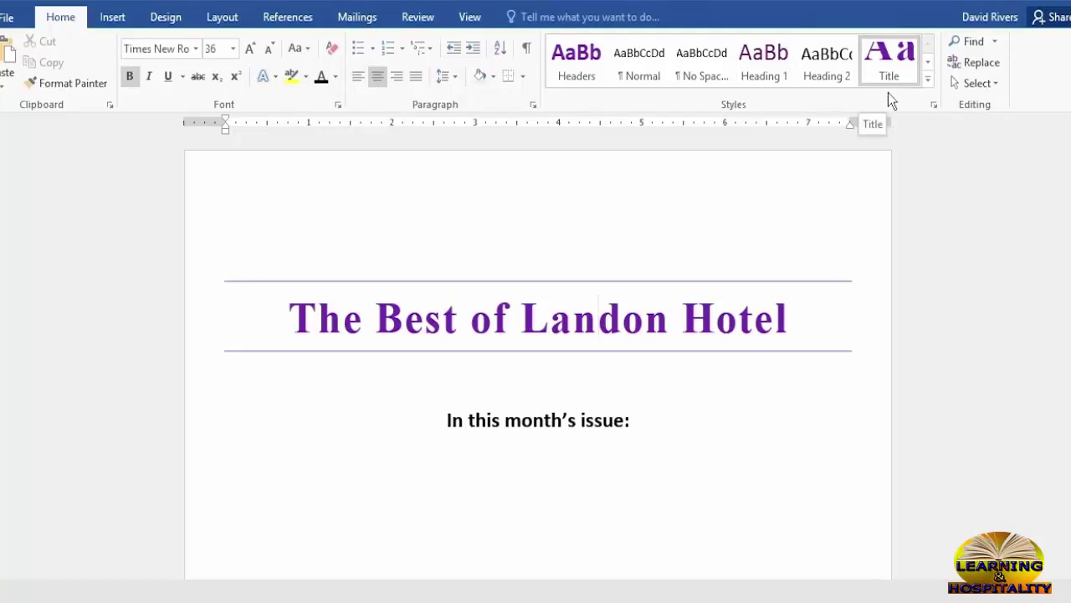
scroll(607, 526, "down", 1)
scroll(607, 525, "down", 4)
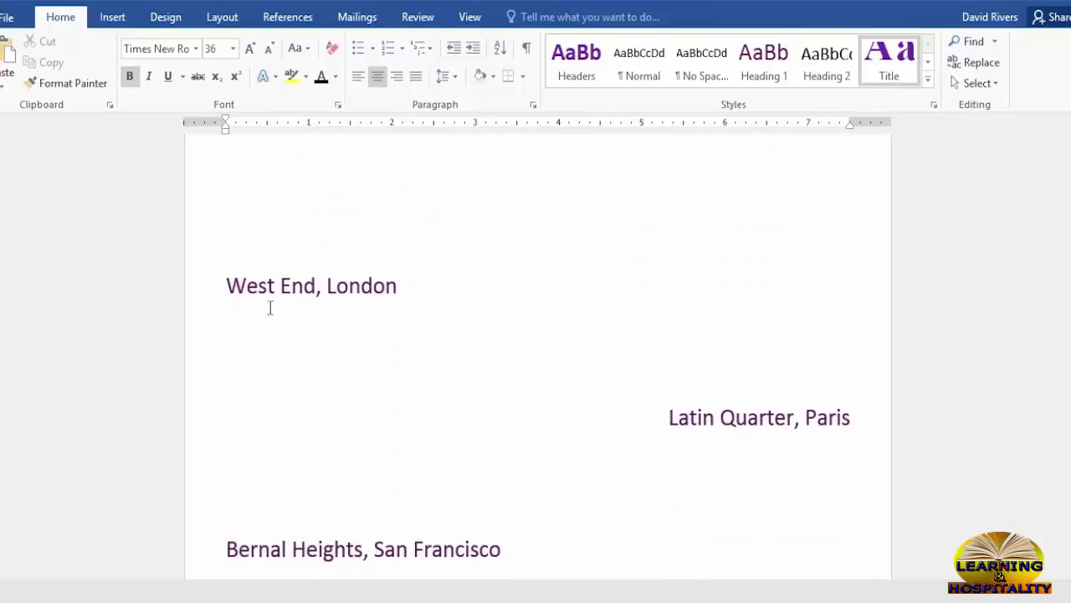
left_click(269, 284)
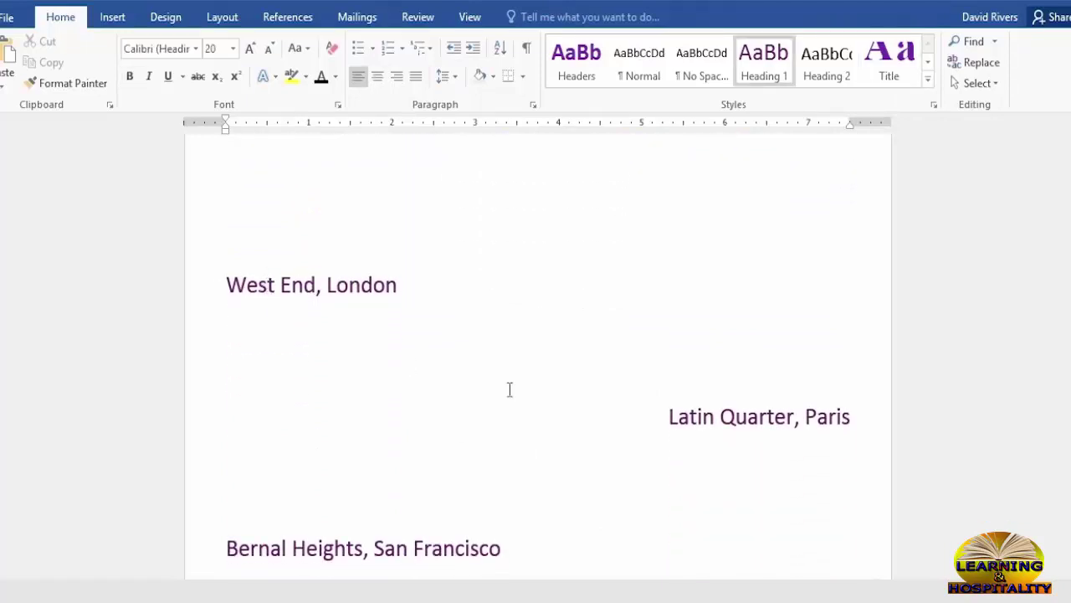
left_click(762, 416)
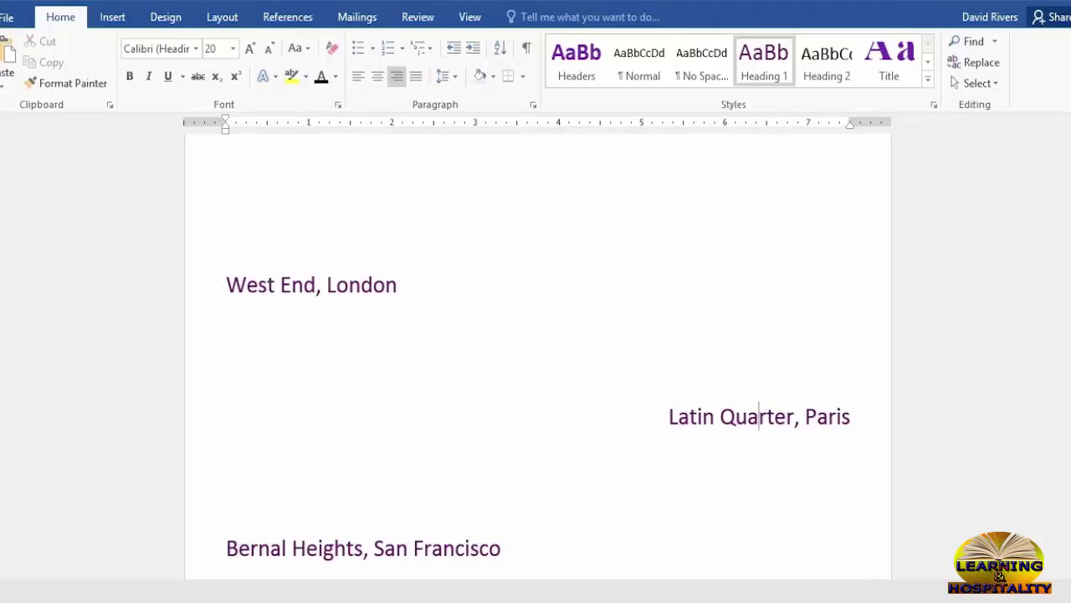
scroll(564, 411, "up", 4)
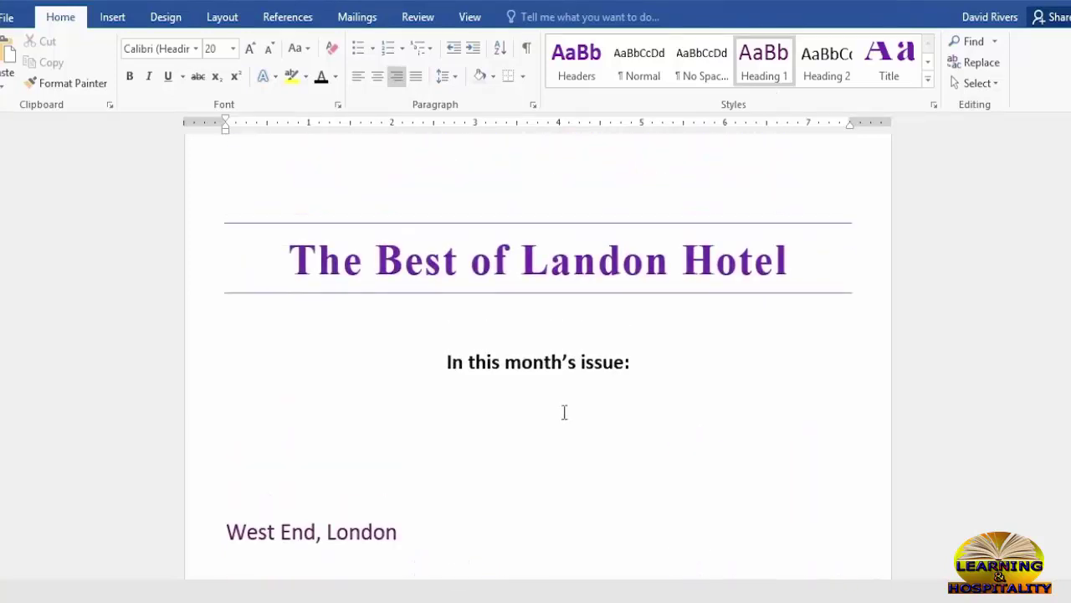
scroll(564, 411, "up", 1)
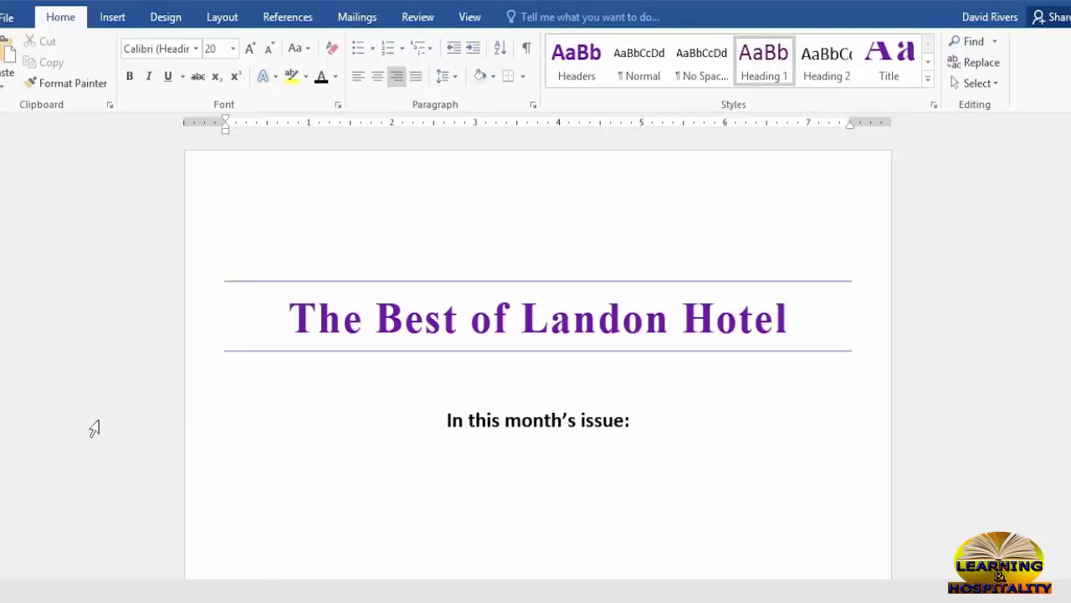
Step: Save this document's current style set as a Word template named Landon1
left_click(166, 18)
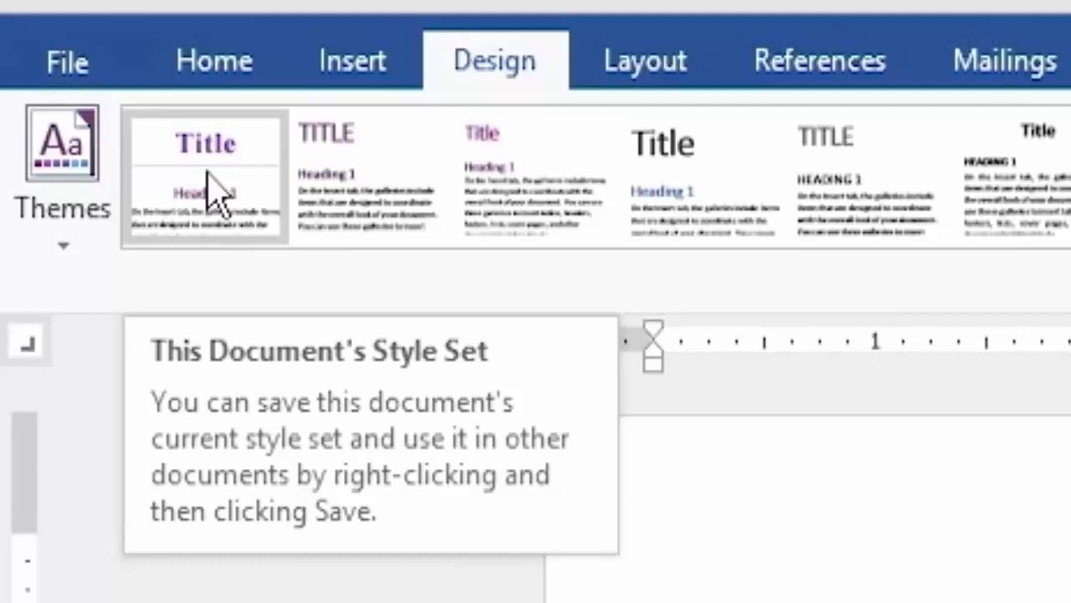
right_click(216, 193)
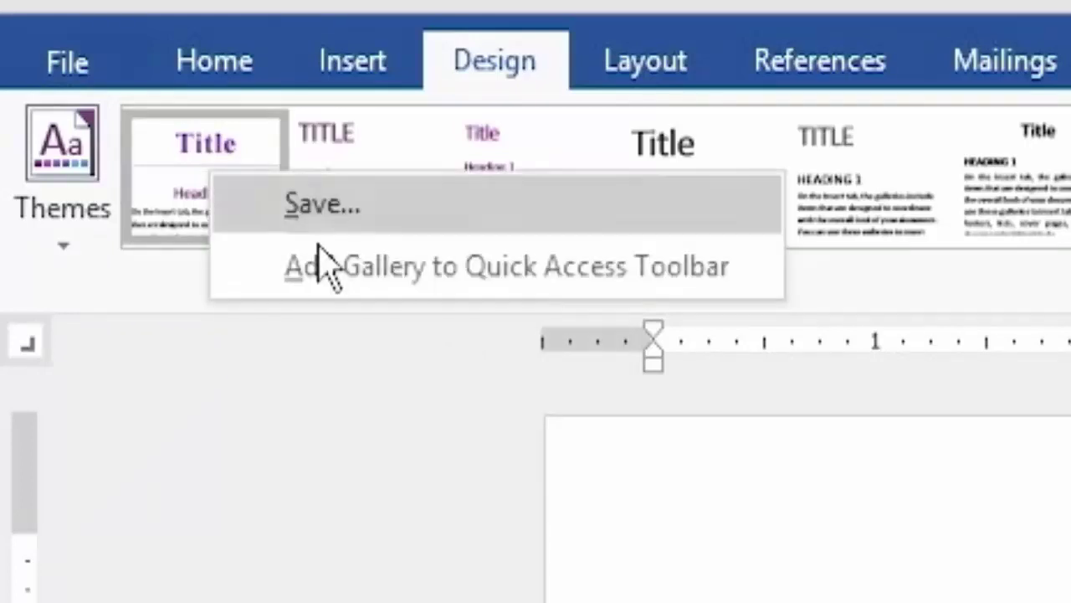
left_click(323, 206)
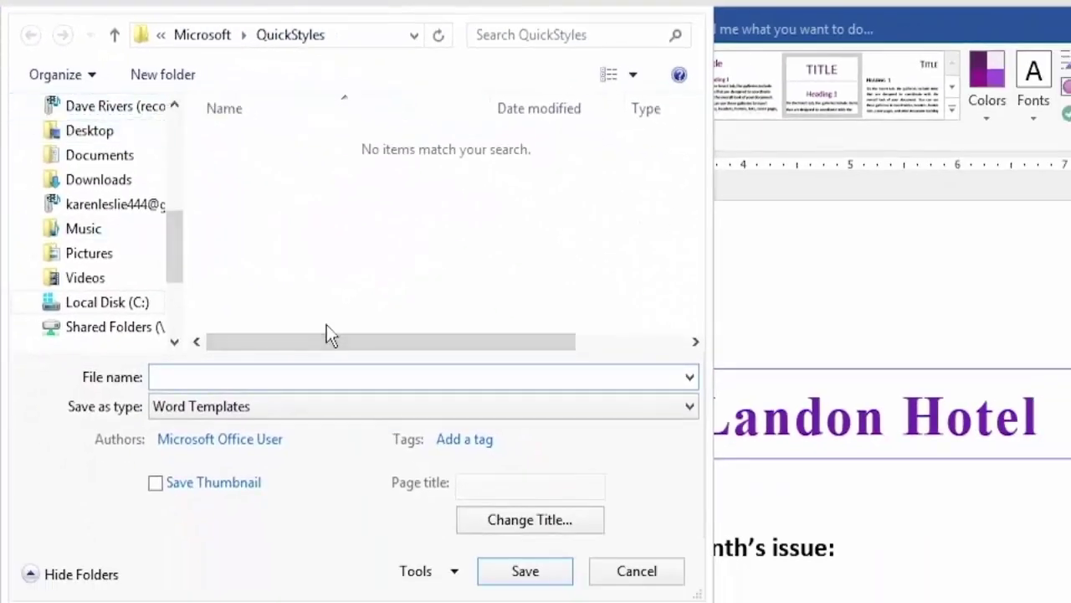
type("Landon1")
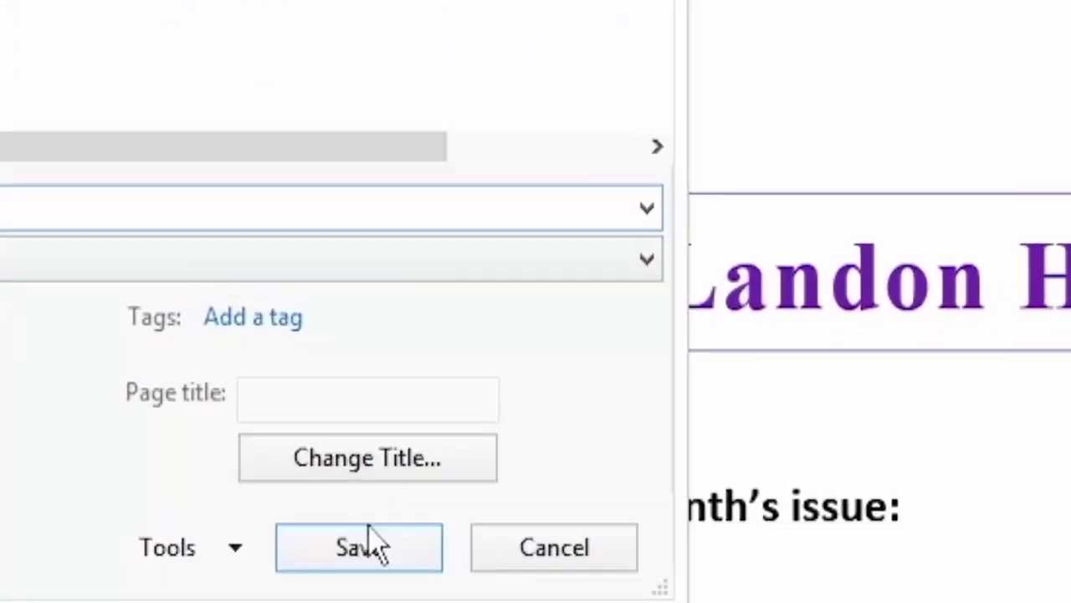
left_click(368, 548)
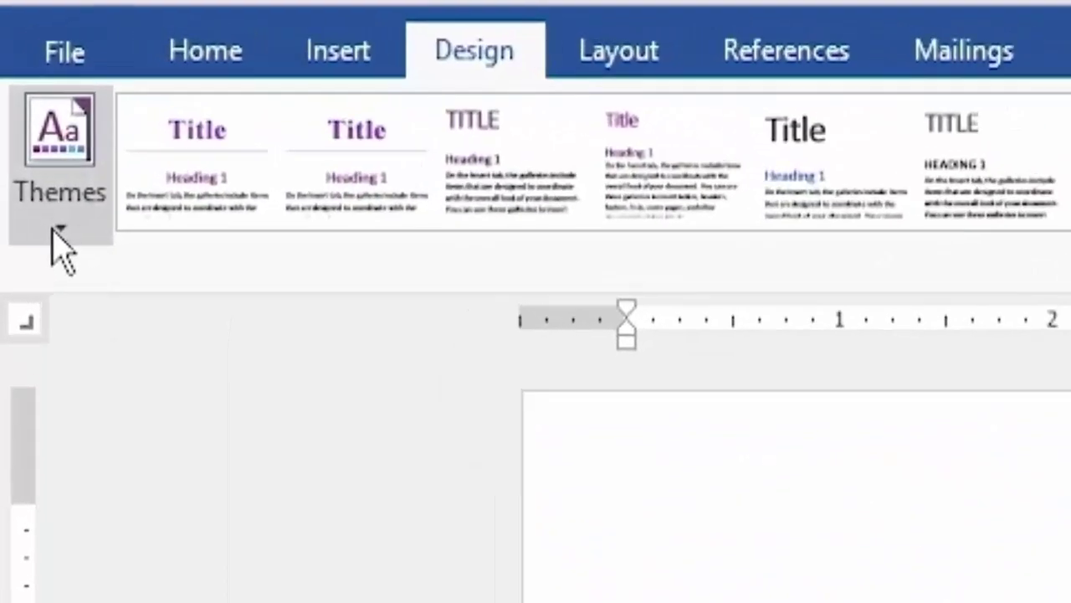
Step: Save the document's current theme as an Office Theme named Landon1
left_click(23, 81)
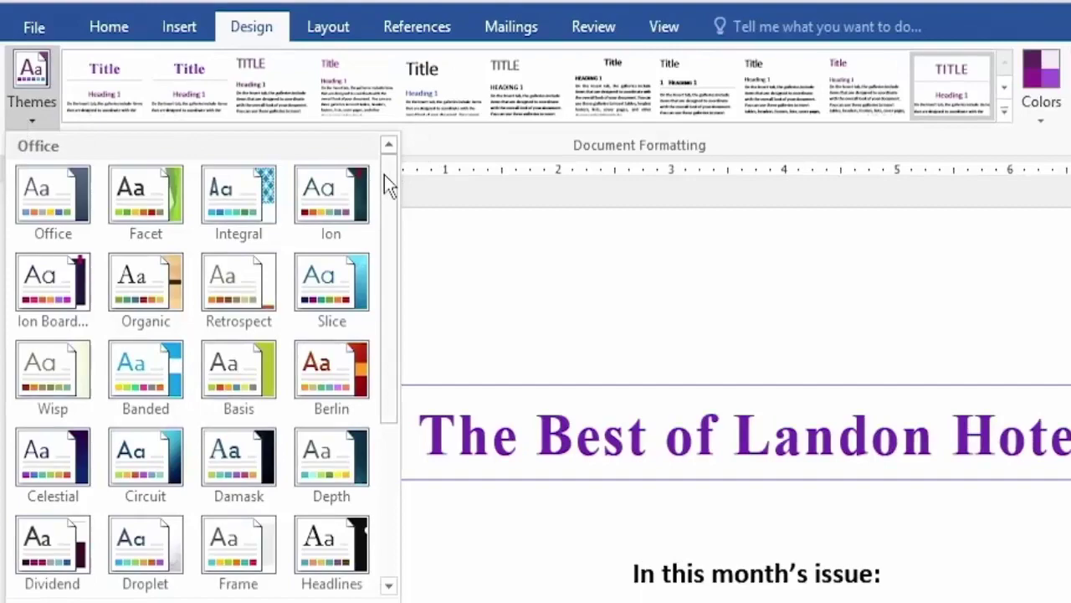
left_click_drag(385, 179, 396, 400)
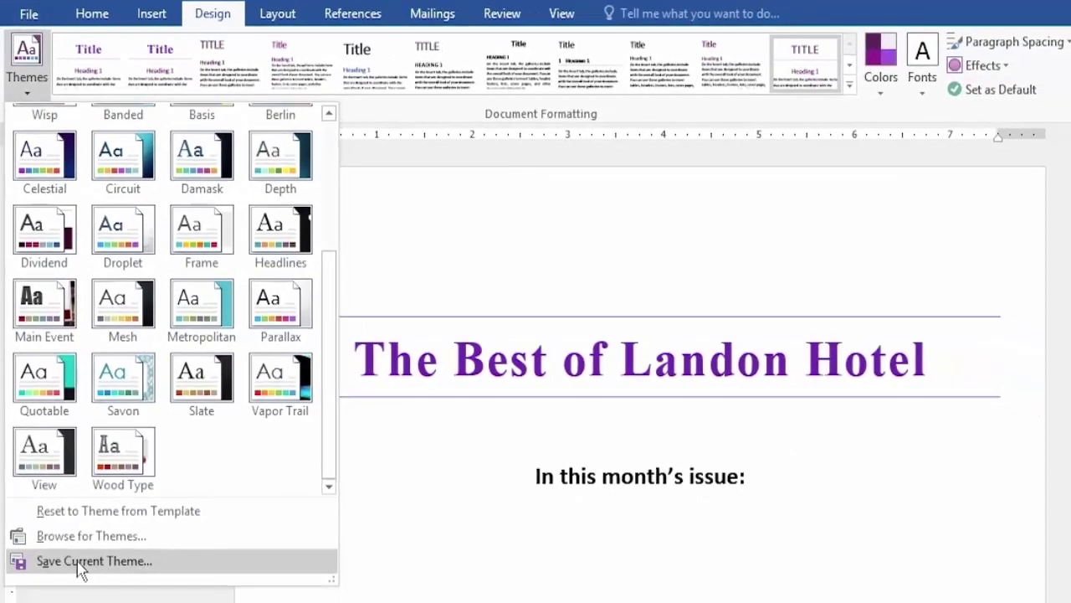
left_click(81, 563)
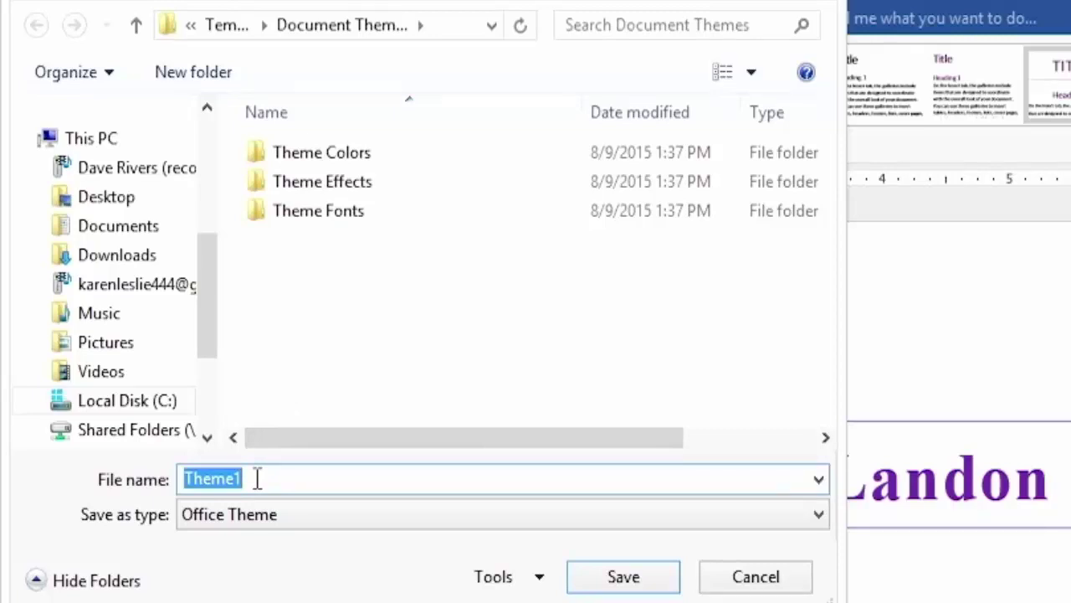
type("Landon")
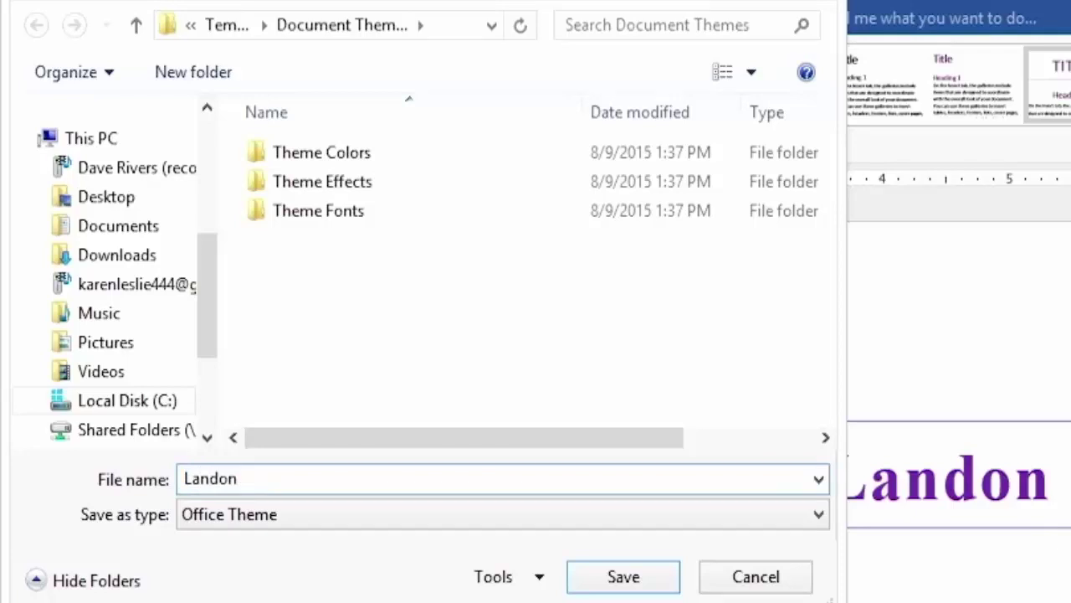
type("1")
left_click(619, 579)
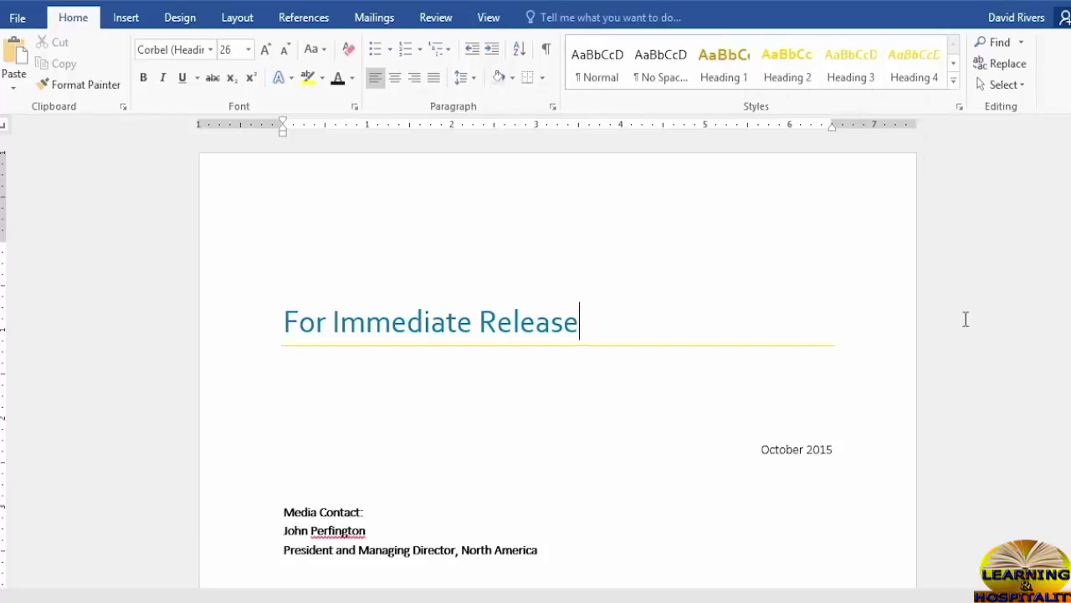
Step: Check the styles of the two About The Landon Hotel headings and apply the custom Landon1 theme to the press release
scroll(965, 327, "down", 8)
scroll(964, 330, "down", 10)
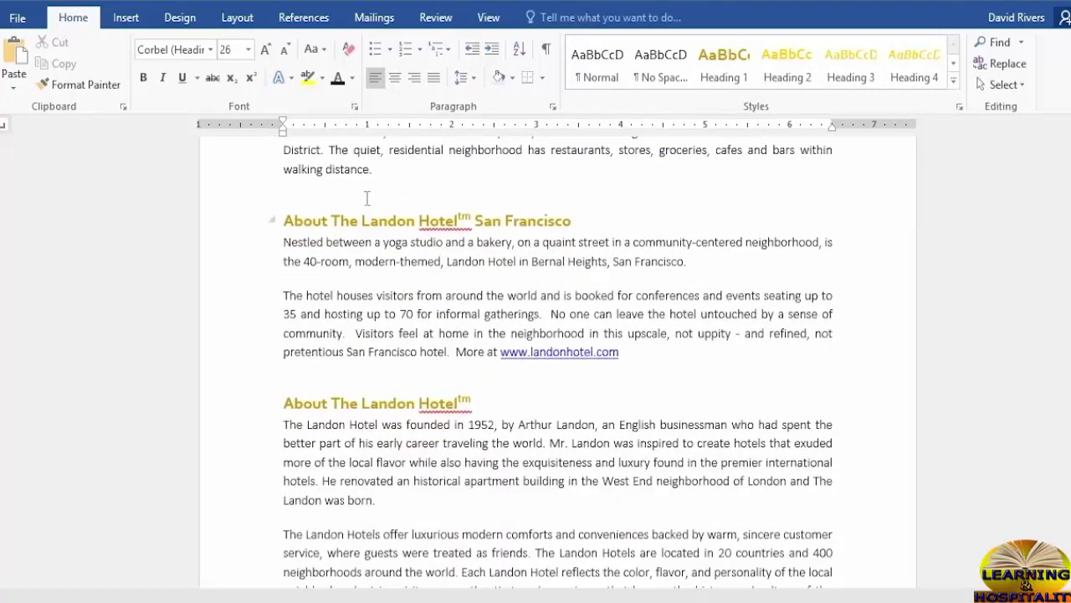
left_click(304, 225)
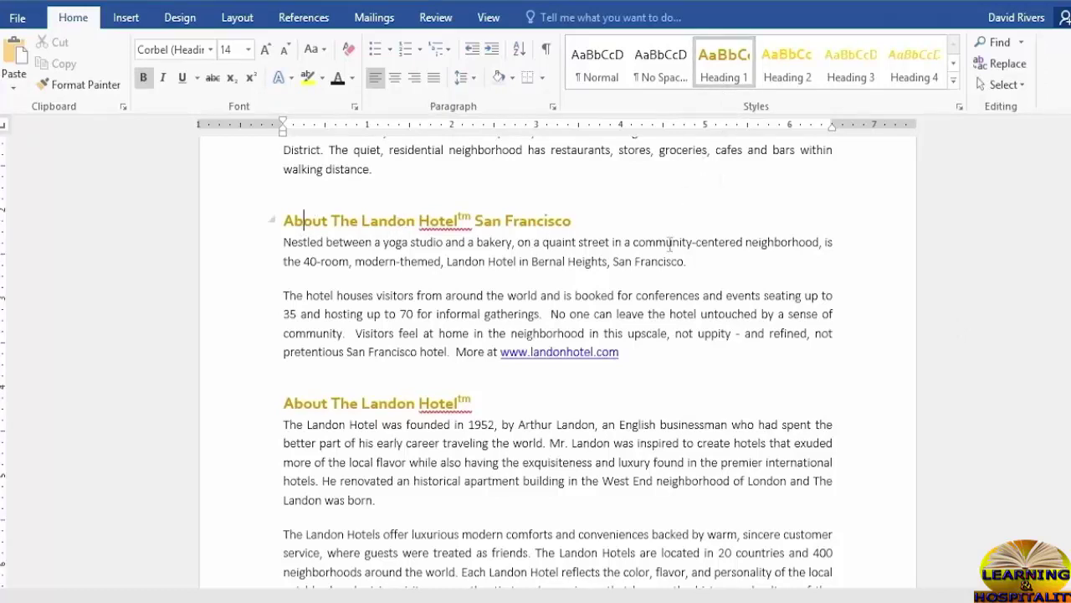
left_click(311, 405)
left_click(181, 19)
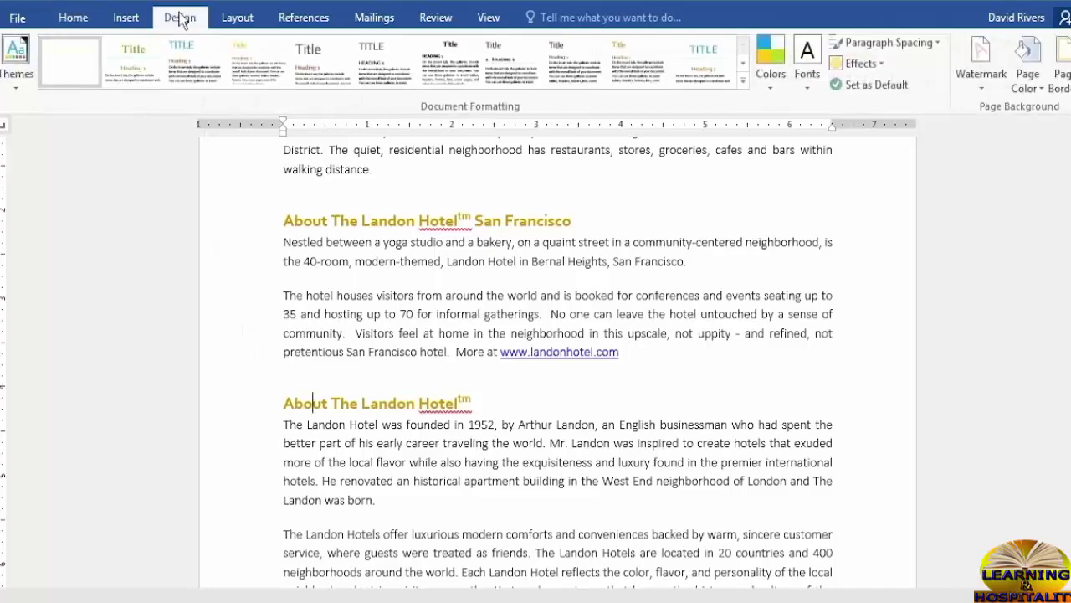
left_click(18, 87)
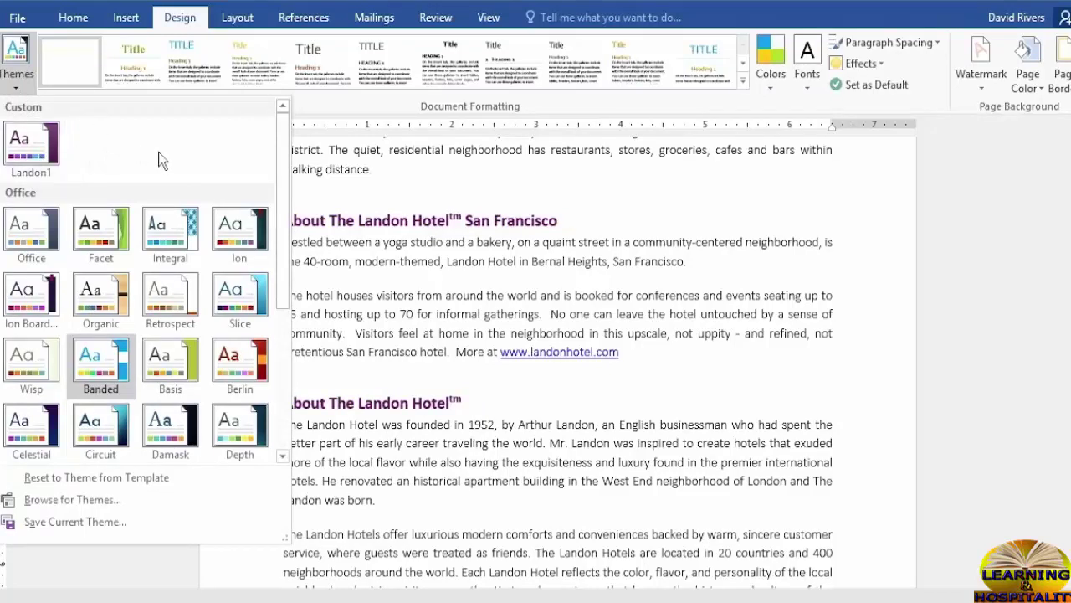
left_click(31, 157)
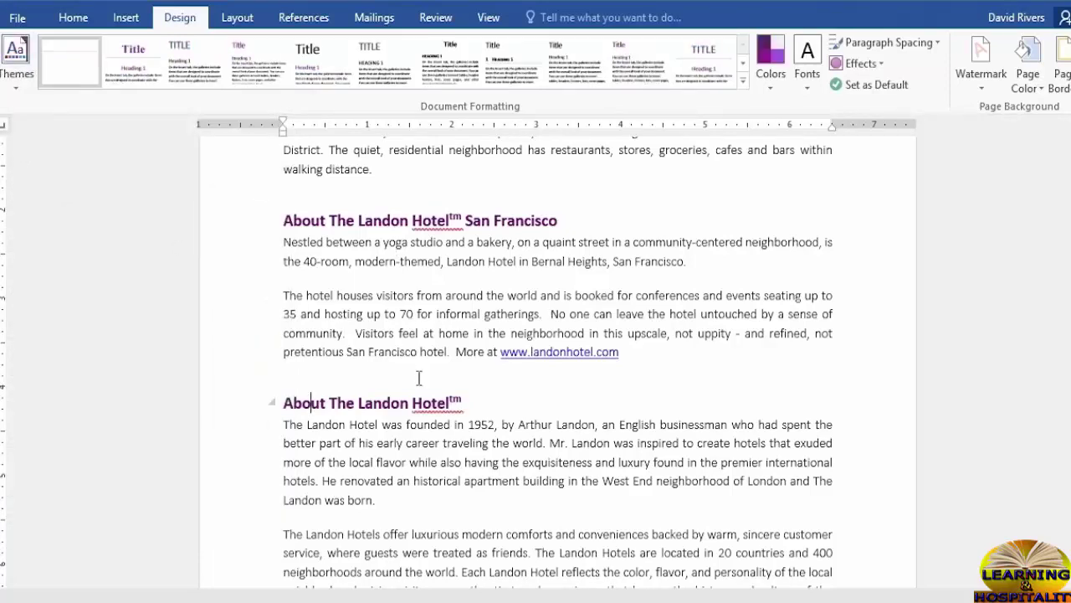
Step: Apply the saved custom Landon1 style set to the press release and review its title and headings
scroll(433, 380, "up", 8)
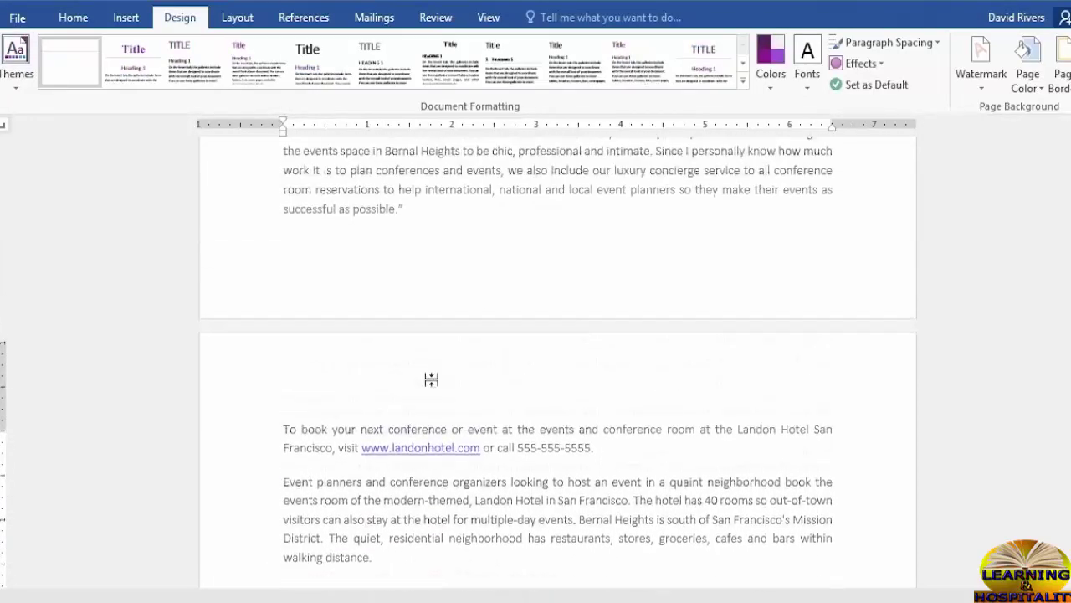
scroll(433, 380, "up", 10)
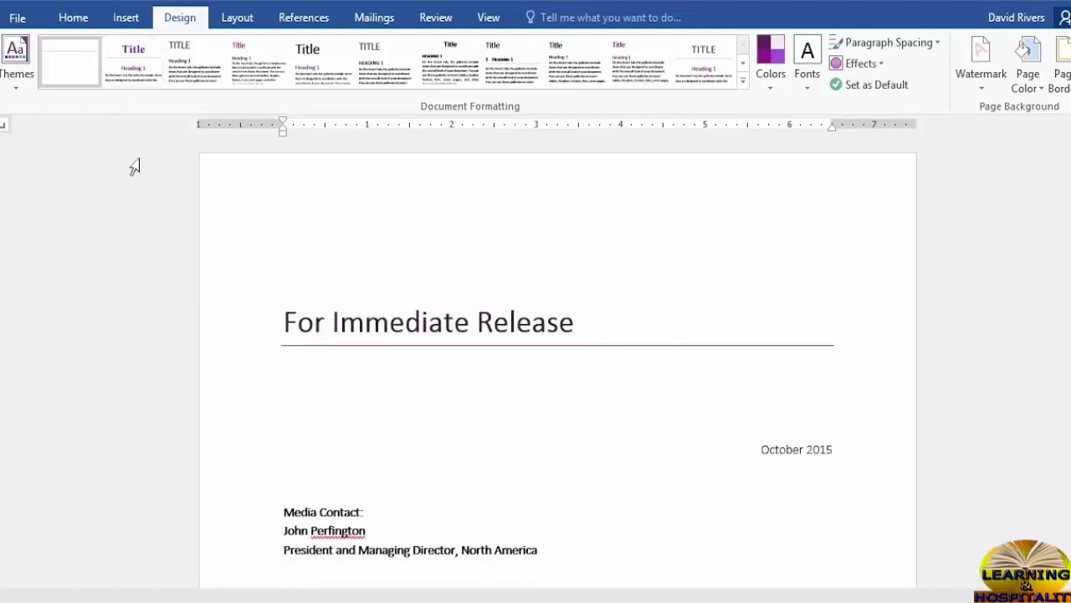
left_click(139, 63)
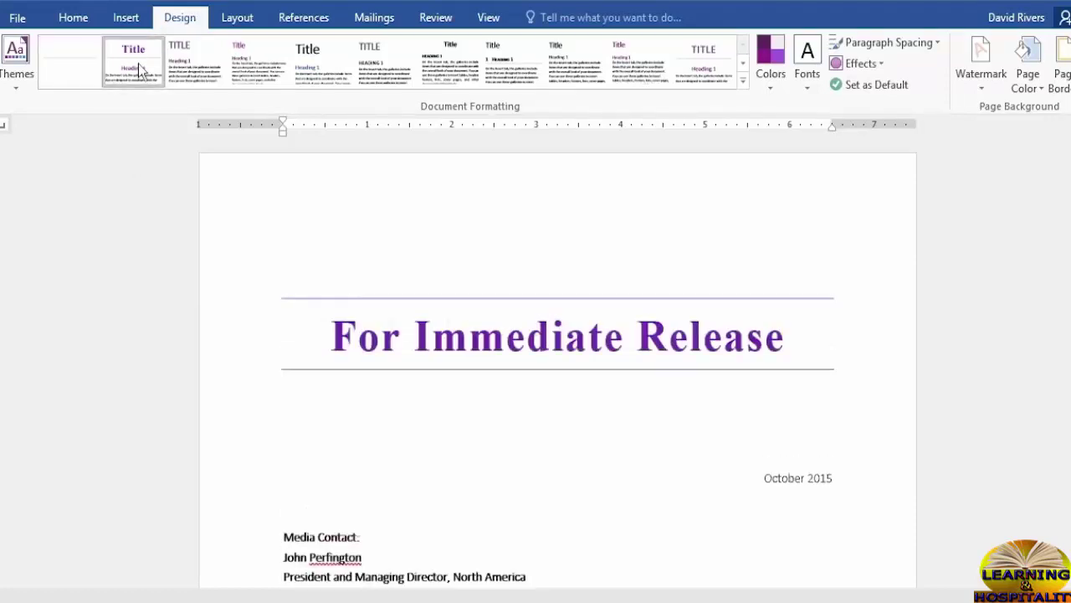
scroll(623, 490, "down", 10)
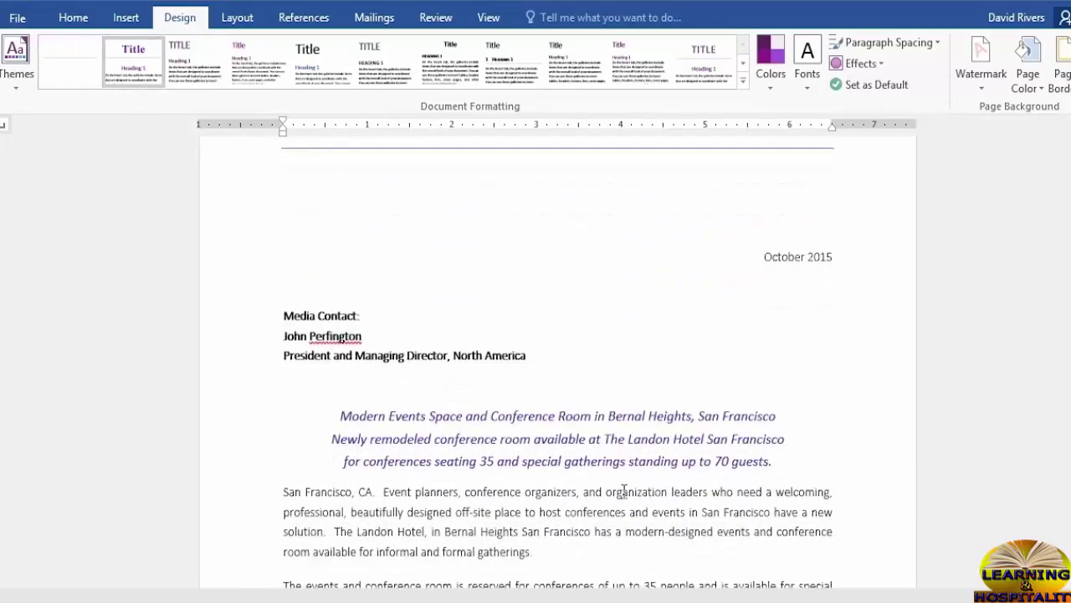
scroll(624, 492, "down", 10)
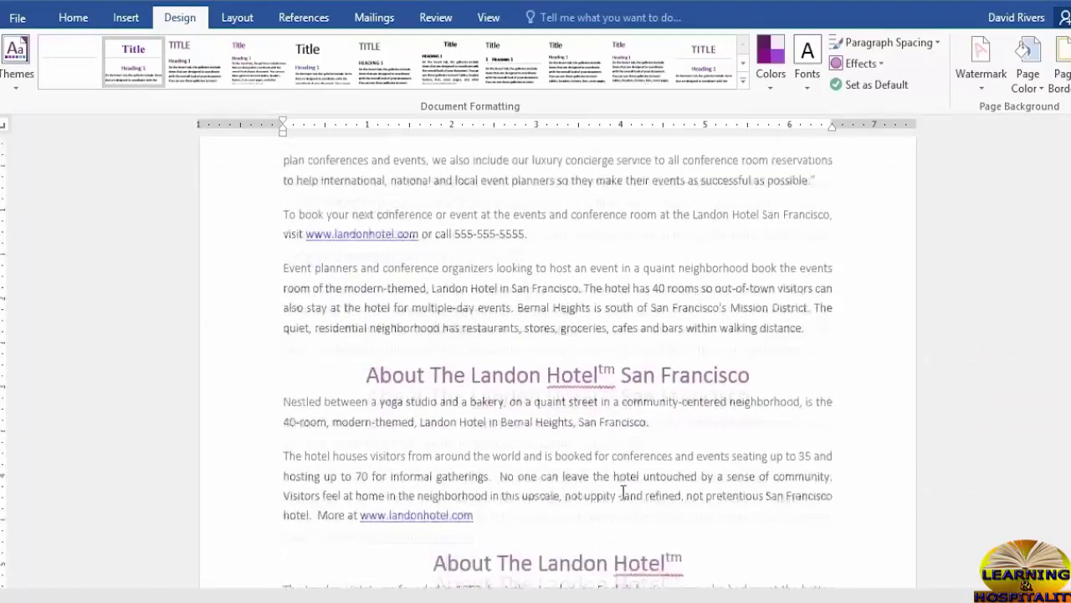
scroll(624, 492, "up", 20)
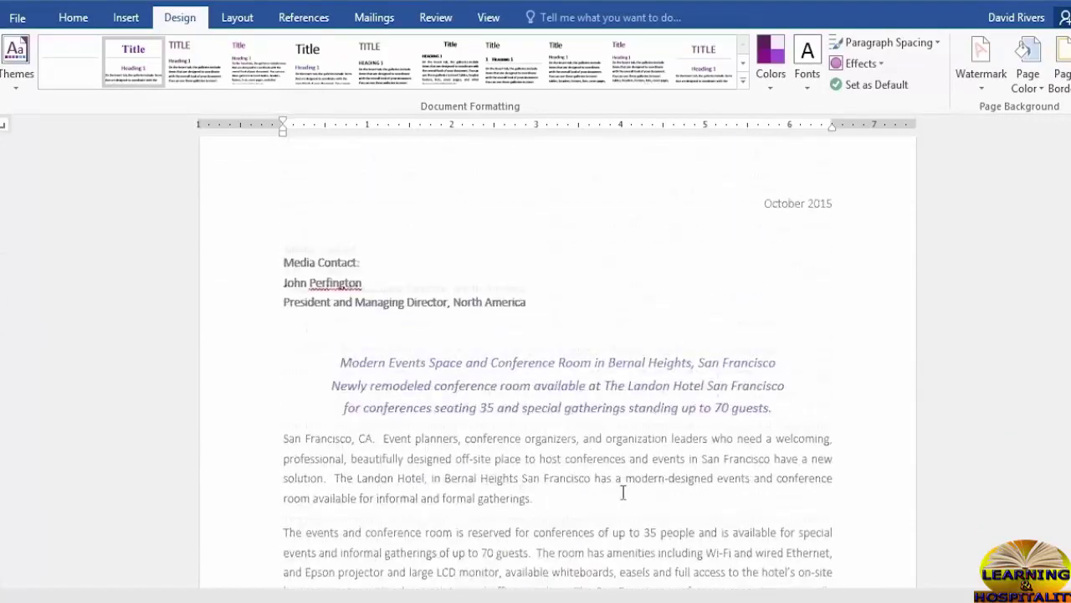